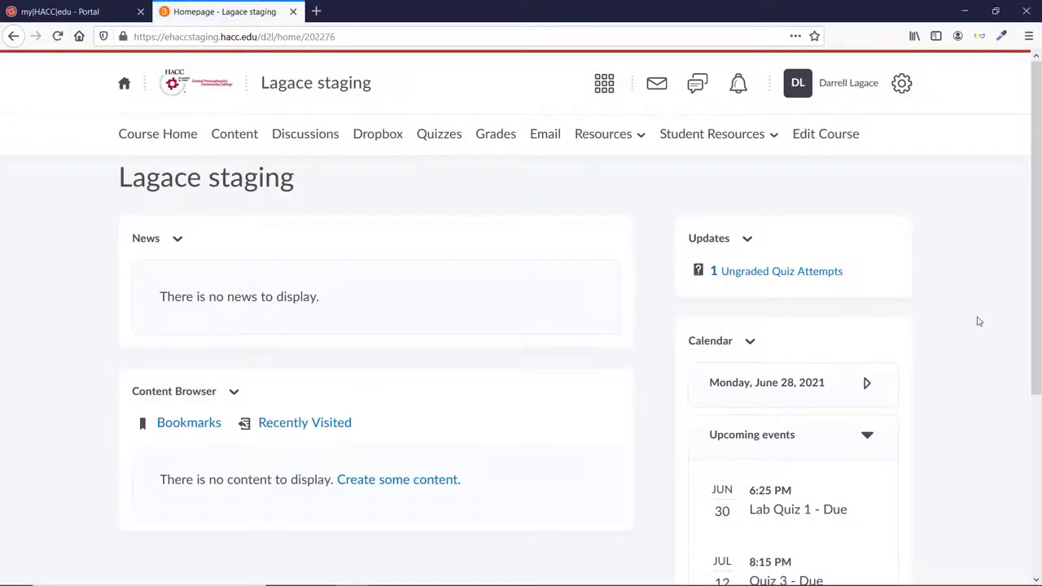
Open the course's homepage management and make a copy of the HACC Course Home homepage
{"action": "scroll", "coordinate": [976, 321], "scroll_direction": "down", "scroll_amount": 3}
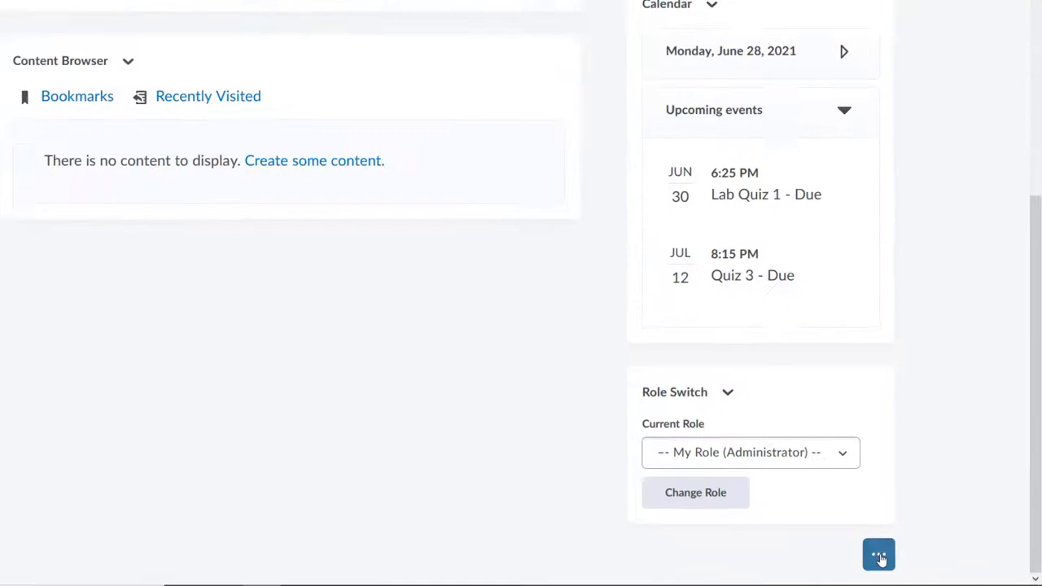
{"action": "left_click", "coordinate": [898, 559]}
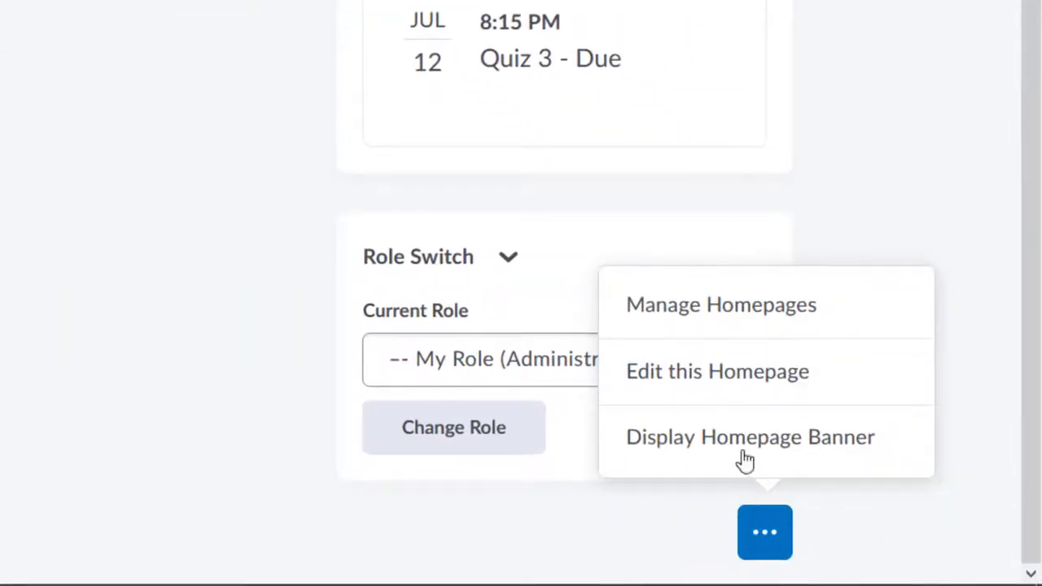
{"action": "left_click", "coordinate": [772, 342]}
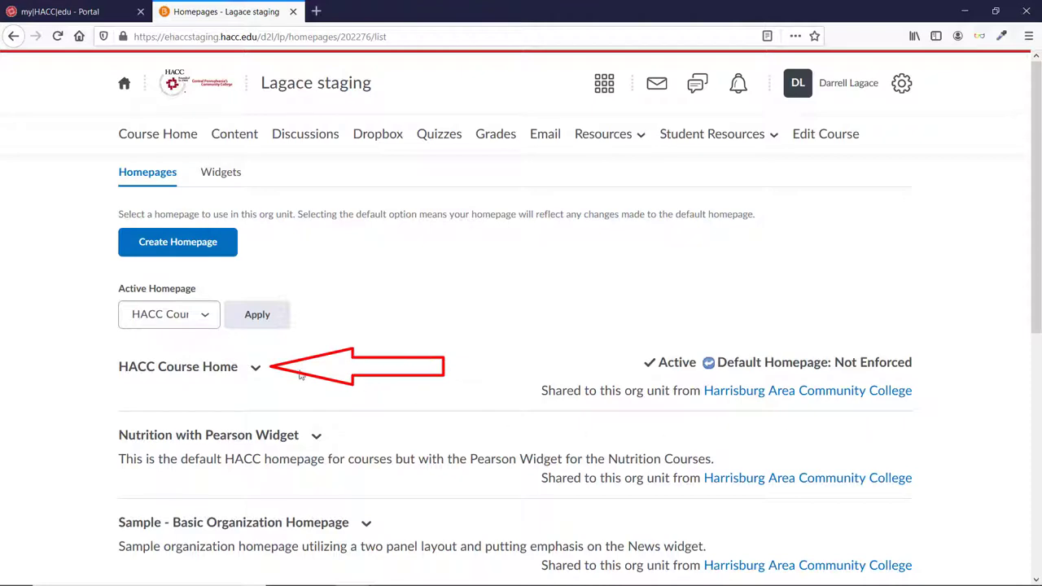
{"action": "left_click", "coordinate": [256, 371]}
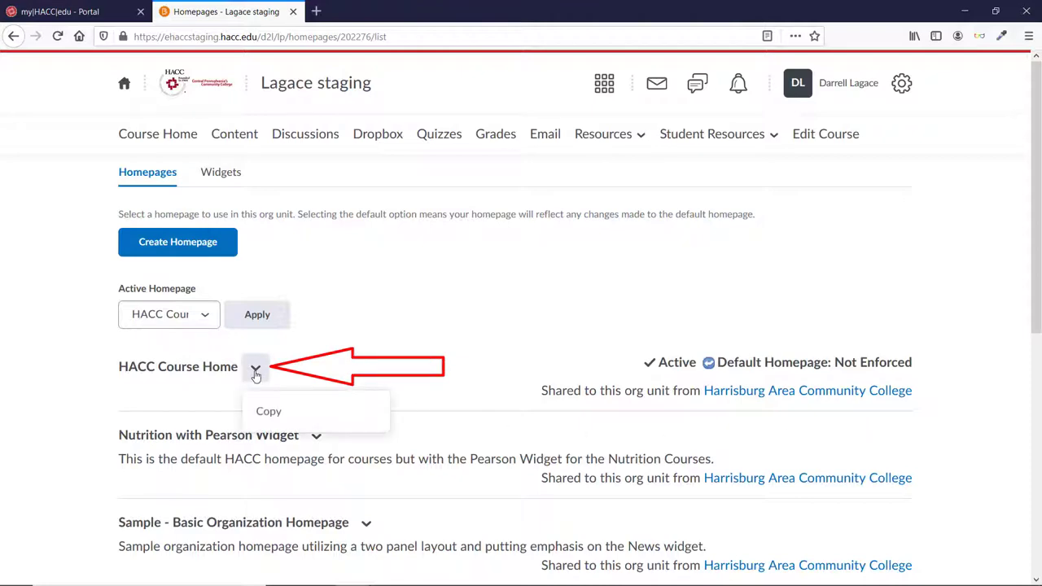
{"action": "left_click", "coordinate": [270, 414]}
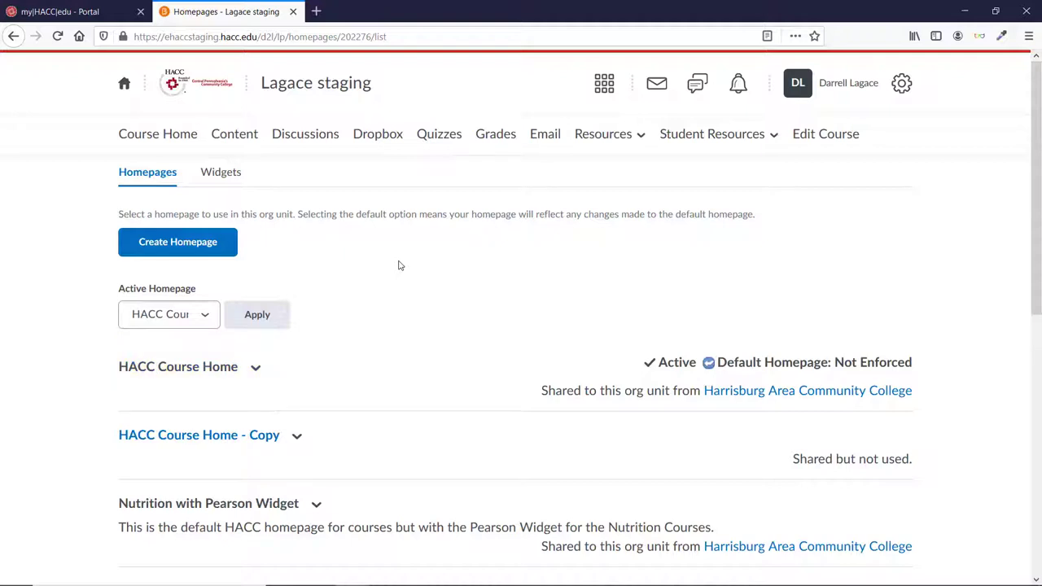
Edit the HACC Course Home - Copy homepage and add the Work To Do system widget below the Content Browser
{"action": "scroll", "coordinate": [399, 265], "scroll_direction": "down", "scroll_amount": 2}
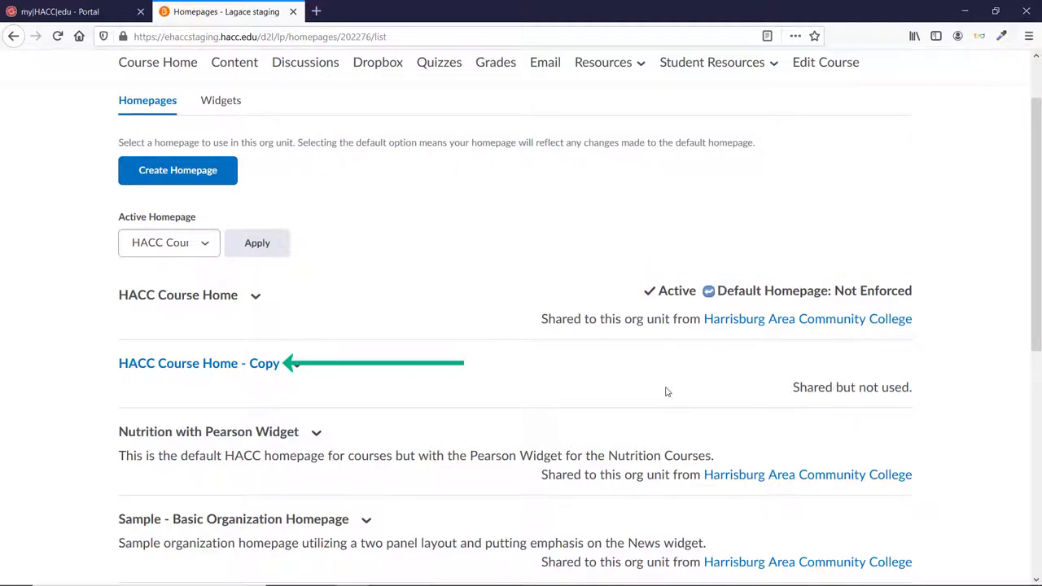
{"action": "left_click", "coordinate": [202, 365]}
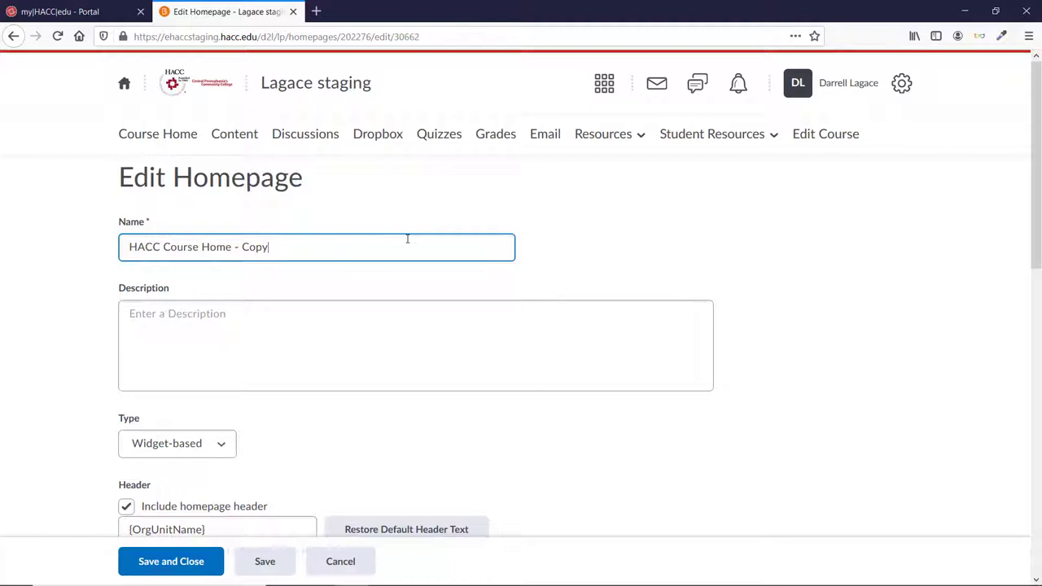
{"action": "triple_click", "coordinate": [407, 238]}
{"action": "scroll", "coordinate": [403, 240], "scroll_direction": "down", "scroll_amount": 3}
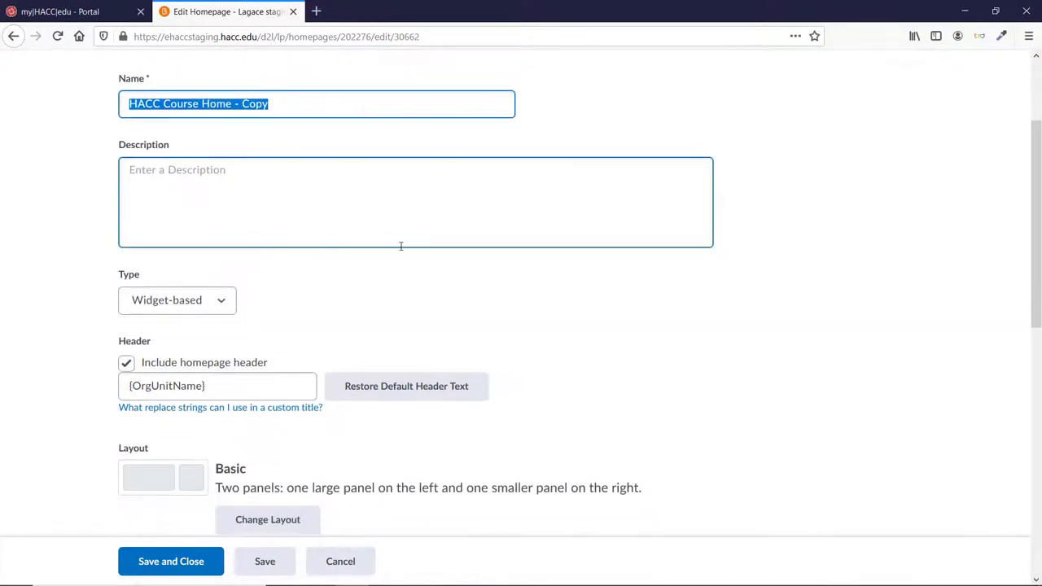
{"action": "scroll", "coordinate": [401, 246], "scroll_direction": "down", "scroll_amount": 8}
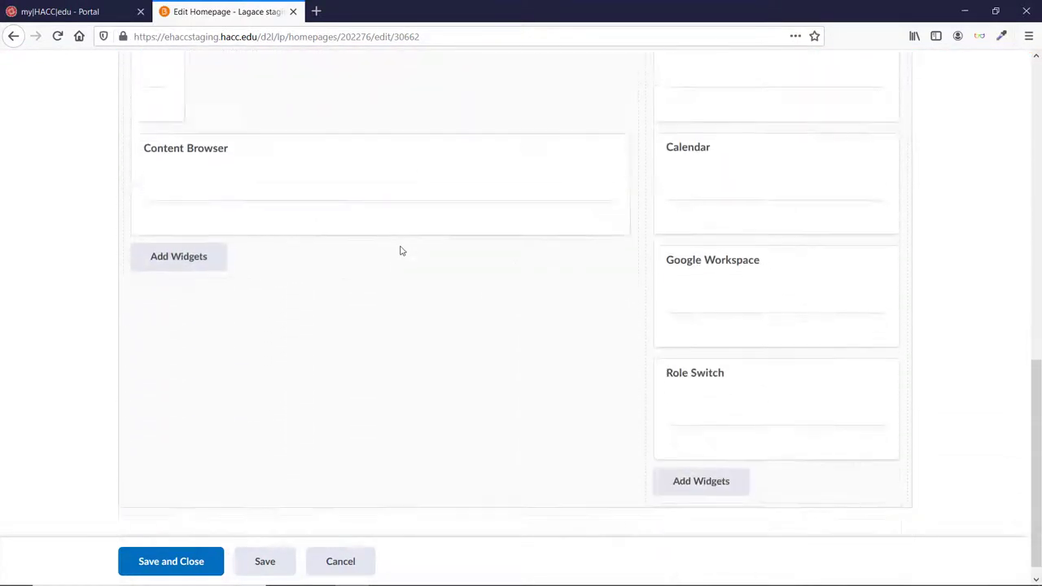
{"action": "left_click", "coordinate": [184, 244]}
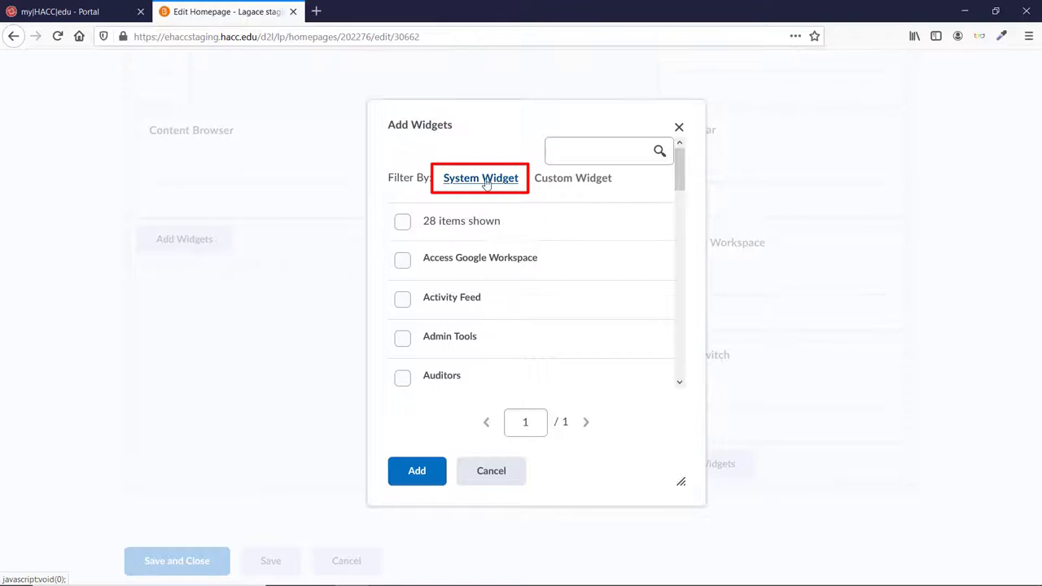
{"action": "scroll", "coordinate": [561, 289], "scroll_direction": "down", "scroll_amount": 5}
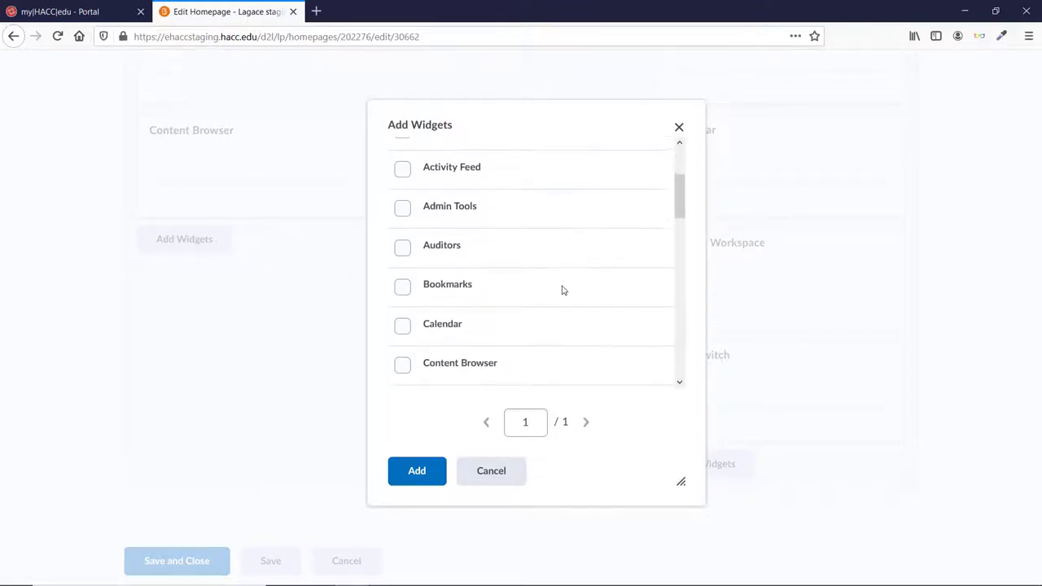
{"action": "scroll", "coordinate": [562, 296], "scroll_direction": "down", "scroll_amount": 5}
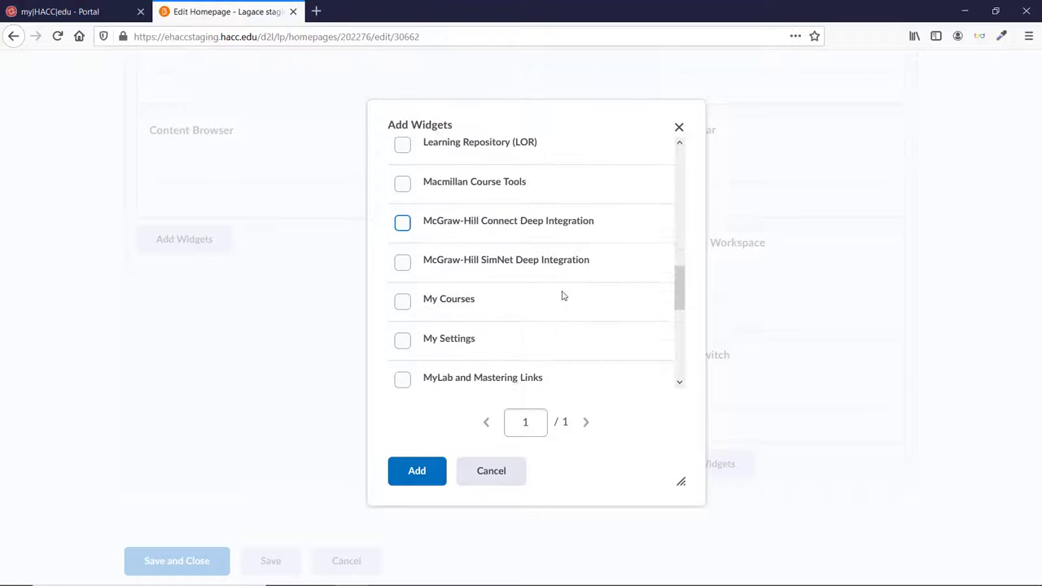
{"action": "scroll", "coordinate": [562, 295], "scroll_direction": "down", "scroll_amount": 5}
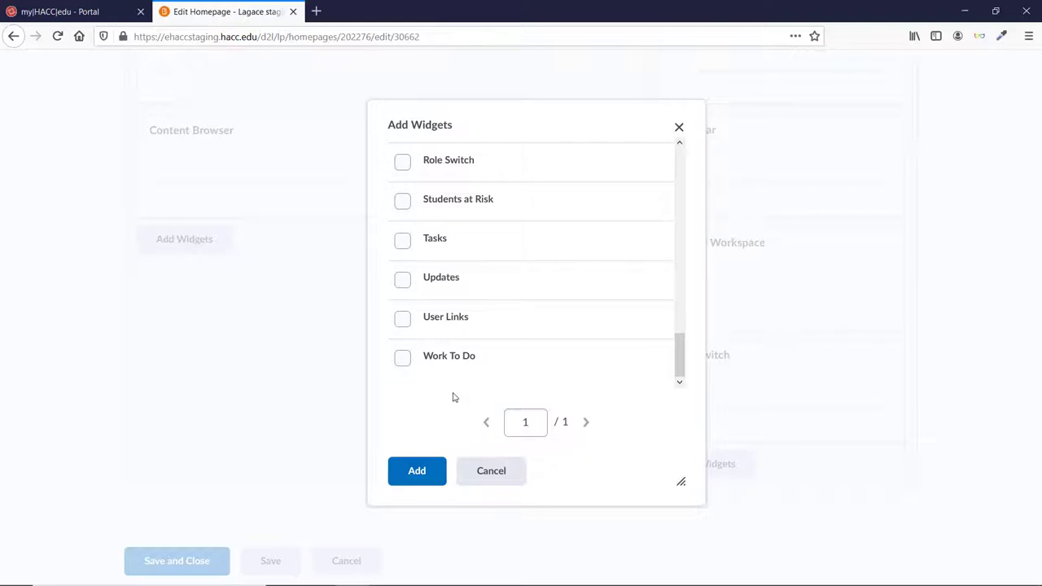
{"action": "left_click", "coordinate": [402, 359]}
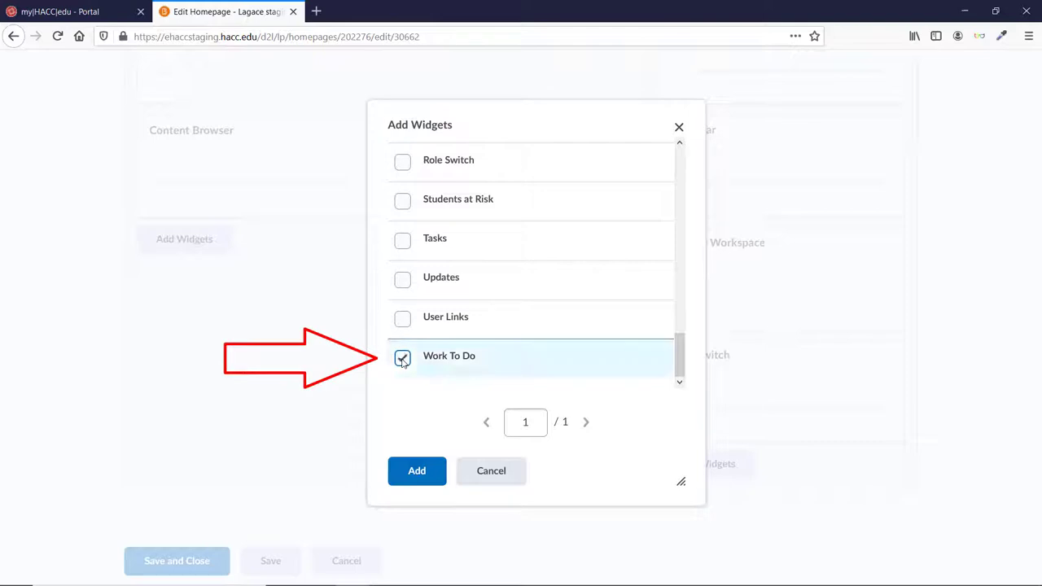
{"action": "left_click", "coordinate": [417, 472]}
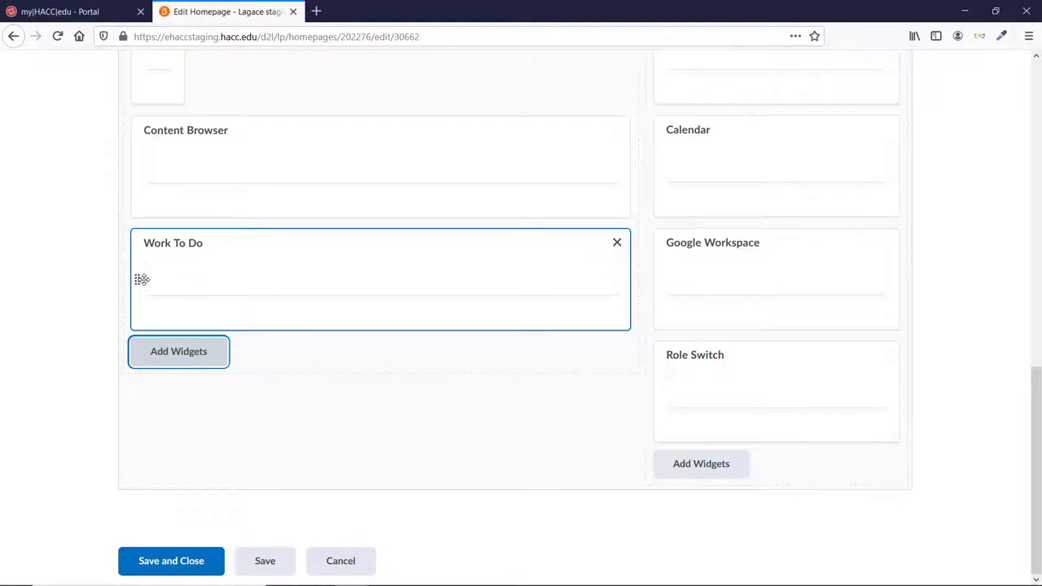
Move the Work To Do widget between Calendar and Google Workspace, then save and close the homepage
{"action": "left_click_drag", "start_coordinate": [142, 280], "coordinate": [746, 235]}
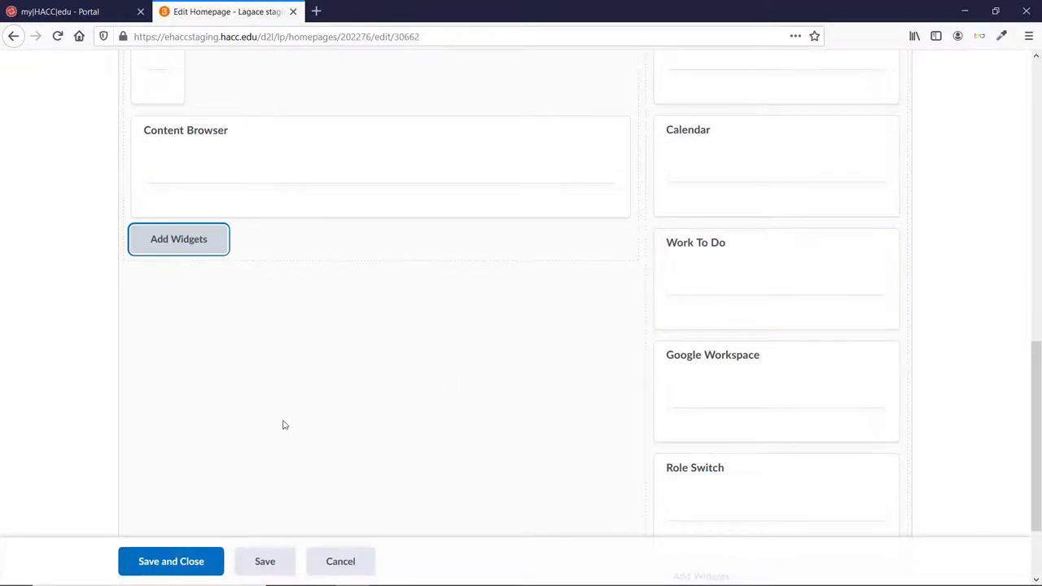
{"action": "left_click", "coordinate": [184, 560]}
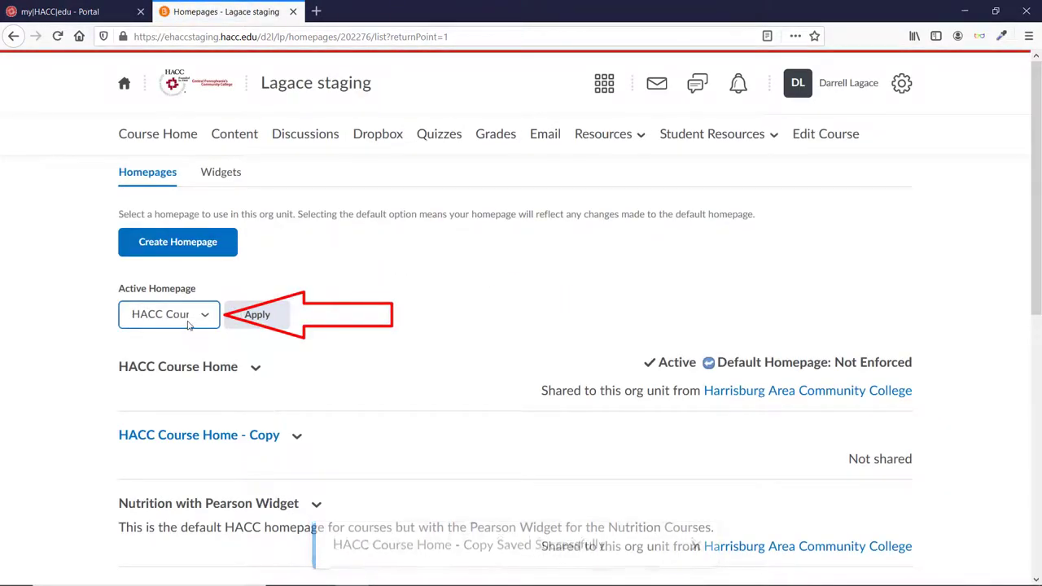
Set HACC Course Home - Copy as the active homepage of the course
{"action": "left_click", "coordinate": [186, 324]}
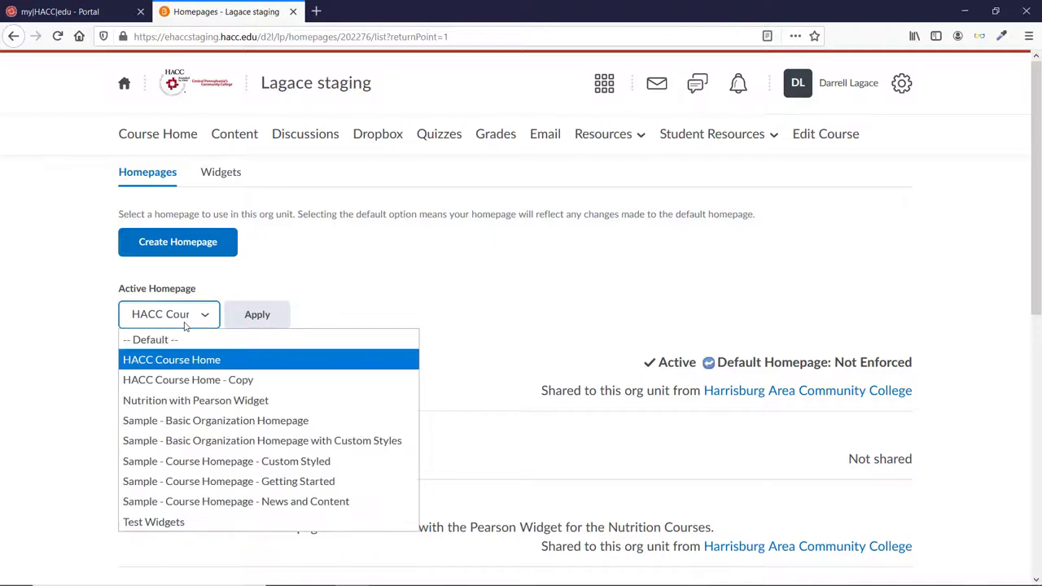
{"action": "left_click", "coordinate": [199, 380]}
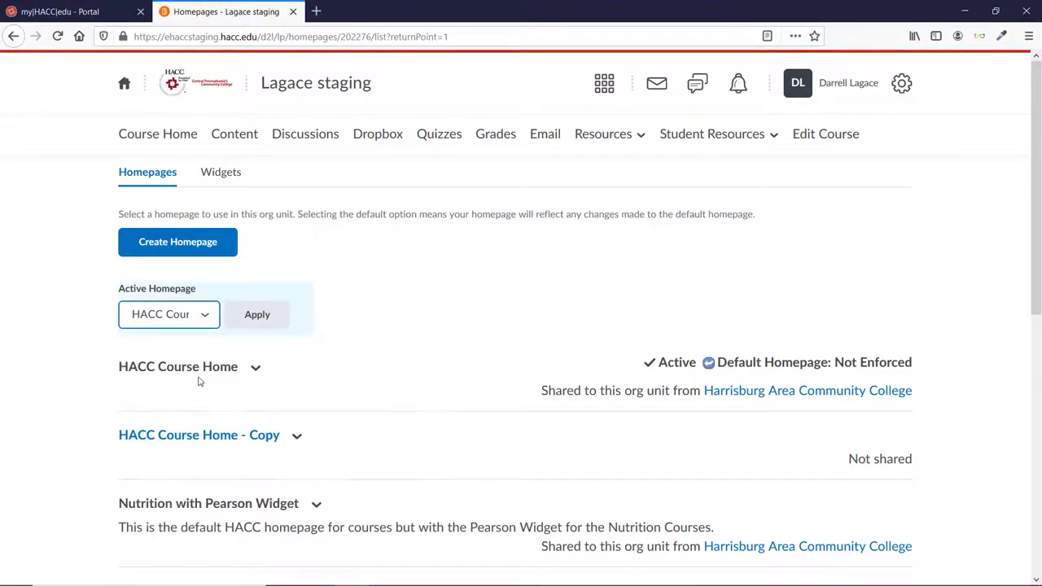
{"action": "left_click", "coordinate": [255, 326]}
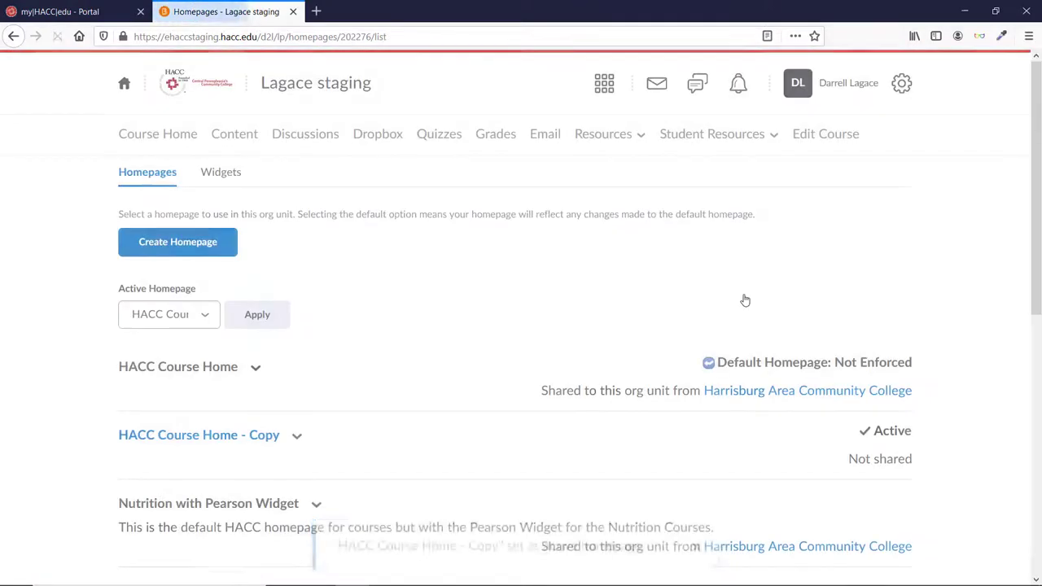
Go to the course home page and review the Work To Do widget beneath the Calendar
{"action": "left_click", "coordinate": [169, 138]}
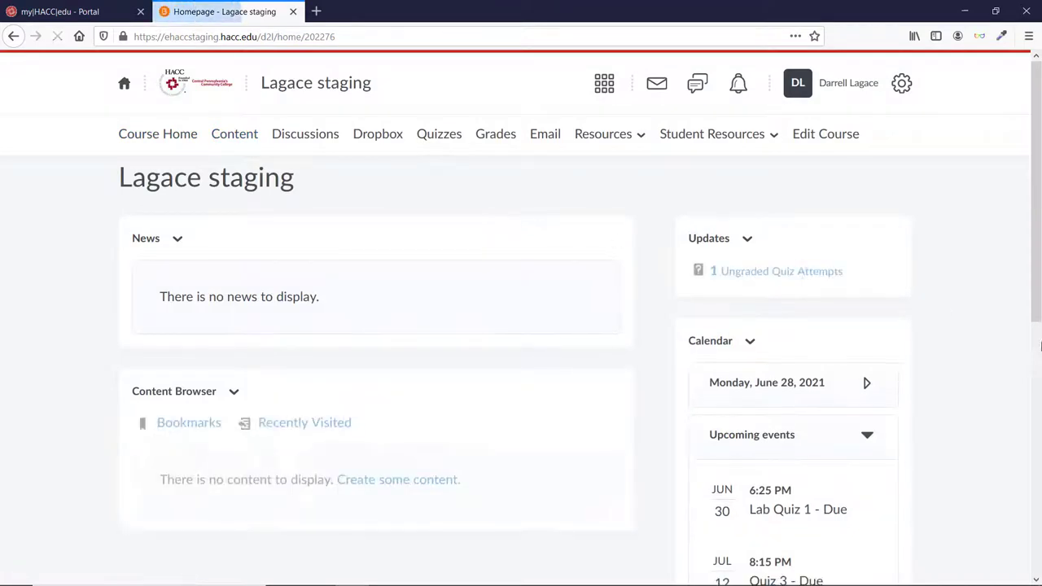
{"action": "scroll", "coordinate": [1037, 346], "scroll_direction": "down", "scroll_amount": 5}
{"action": "scroll", "coordinate": [1037, 346], "scroll_direction": "down", "scroll_amount": 1}
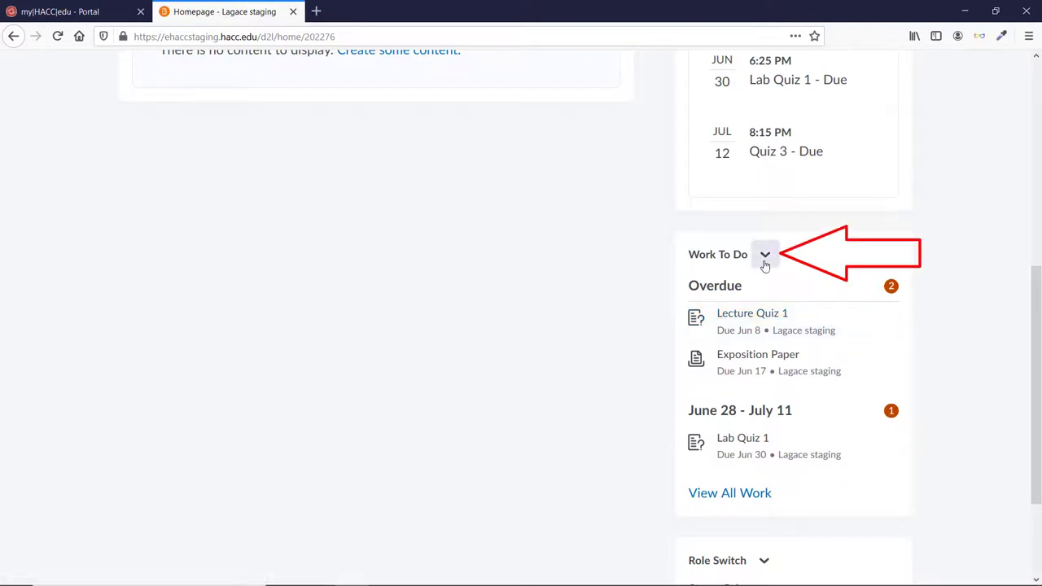
Collapse the Work To Do widget and expand it again
{"action": "left_click", "coordinate": [766, 259]}
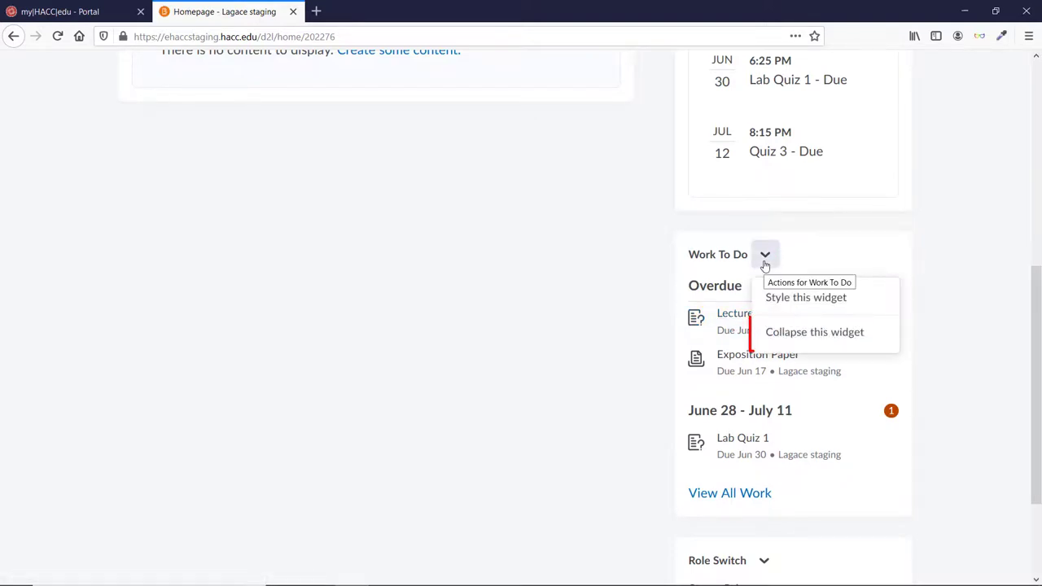
{"action": "left_click", "coordinate": [803, 335]}
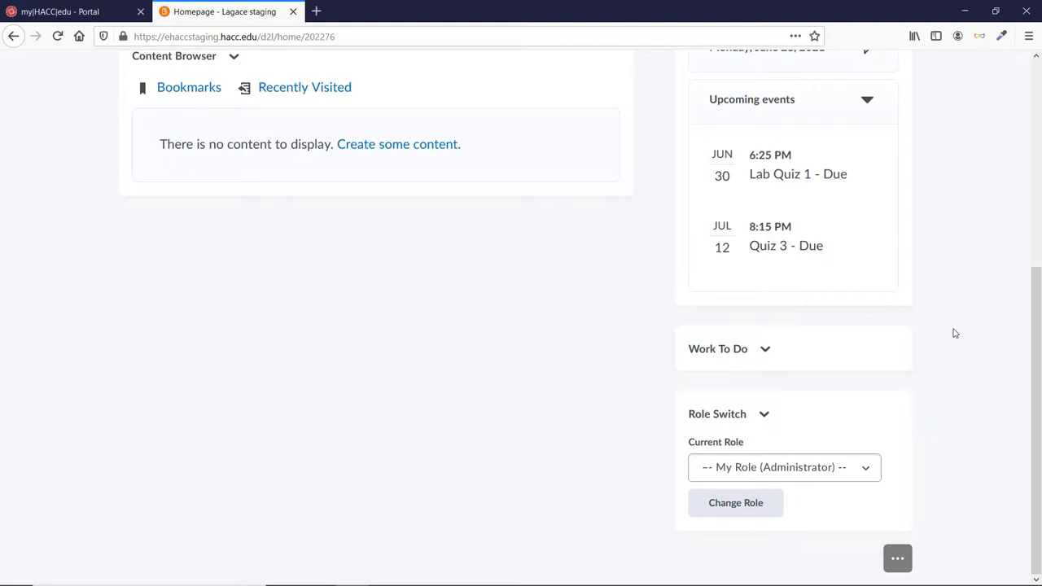
{"action": "left_click", "coordinate": [764, 349]}
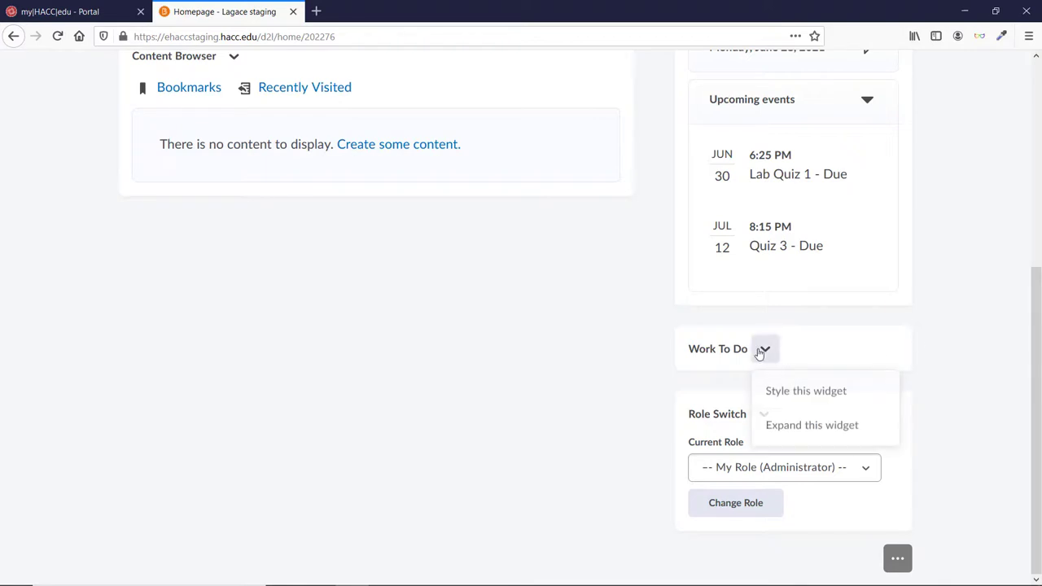
{"action": "left_click", "coordinate": [780, 428]}
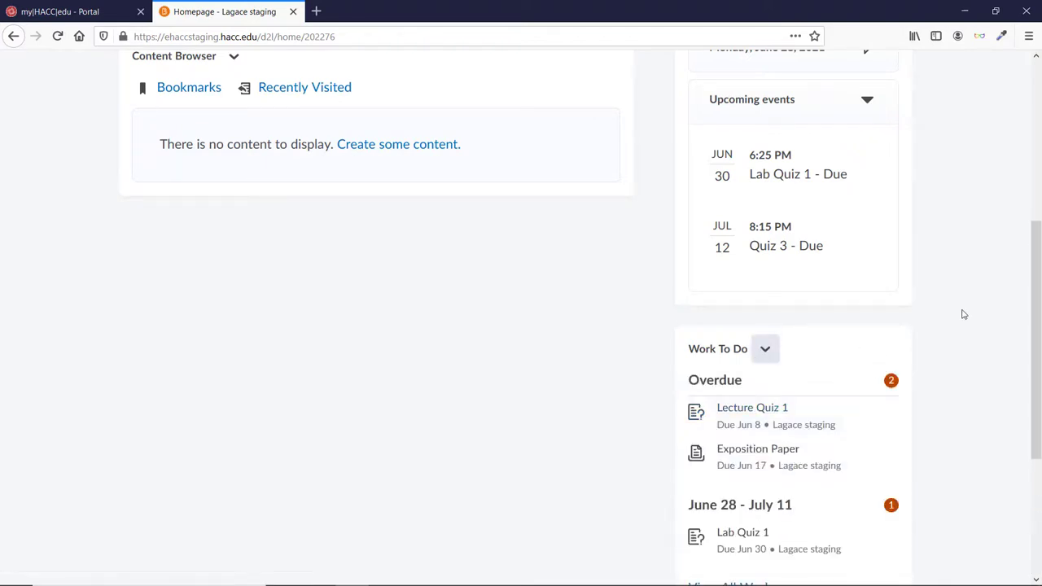
Prohibit minimizing in the Work To Do widget's settings, save, and check the actions it offers
{"action": "scroll", "coordinate": [963, 314], "scroll_direction": "down", "scroll_amount": 1}
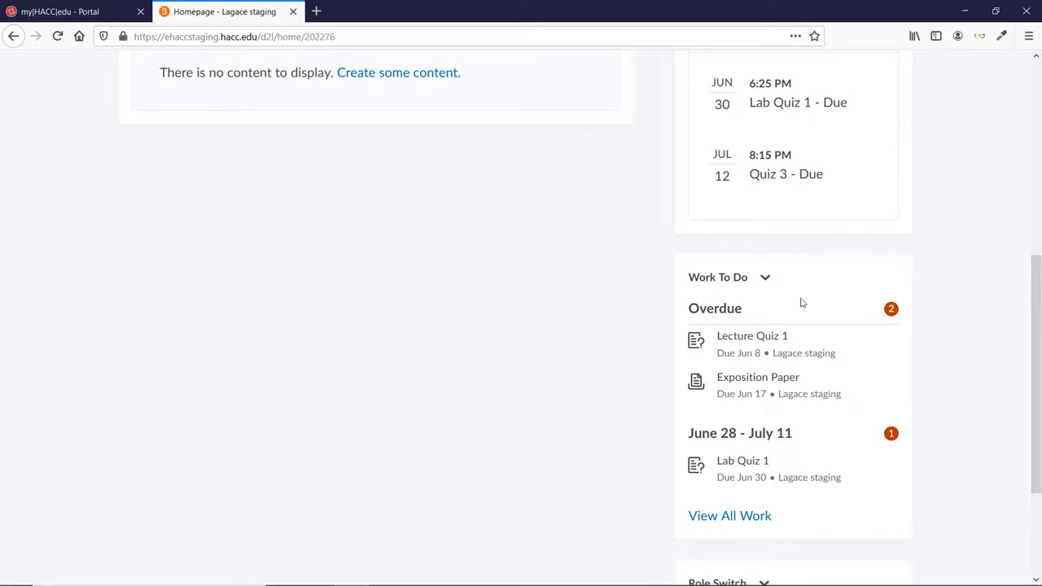
{"action": "left_click", "coordinate": [765, 280]}
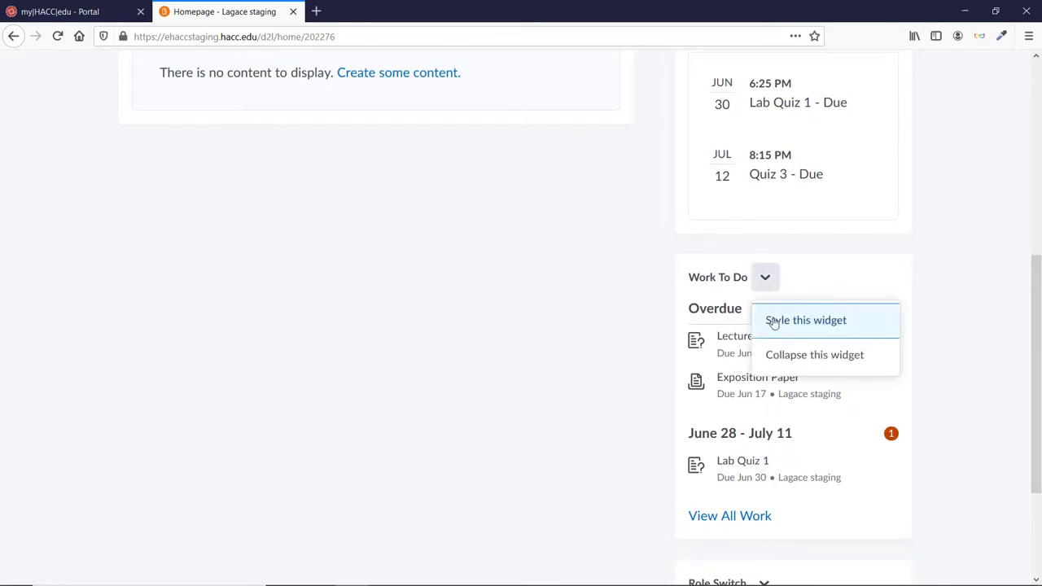
{"action": "left_click", "coordinate": [774, 323]}
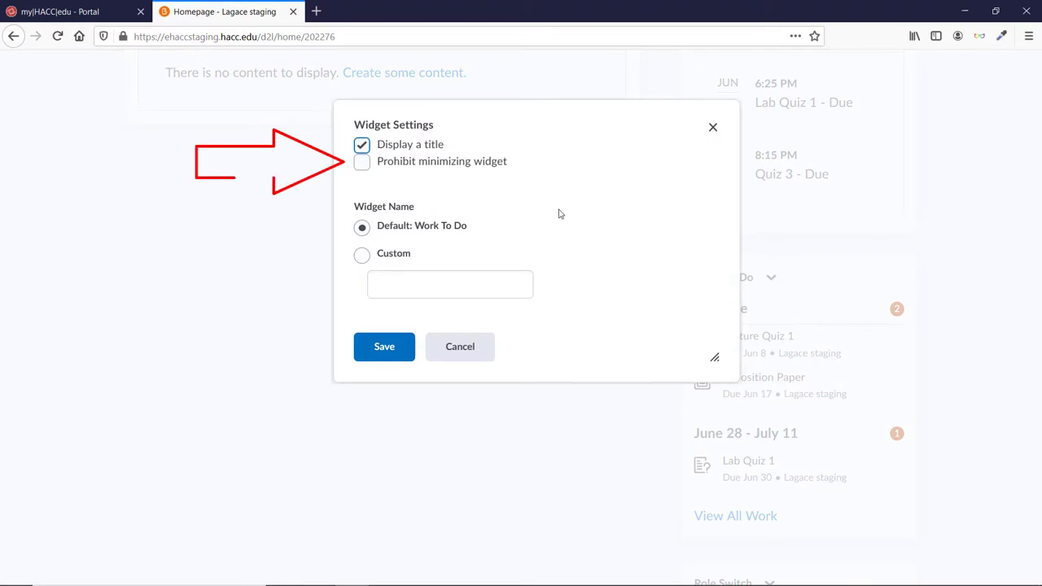
{"action": "left_click", "coordinate": [362, 162]}
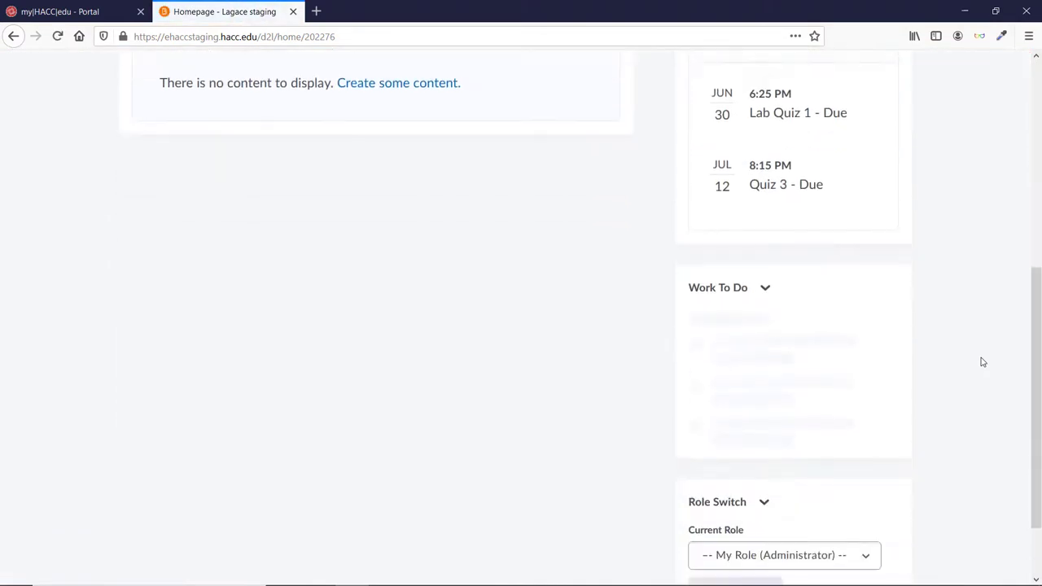
{"action": "left_click", "coordinate": [765, 234]}
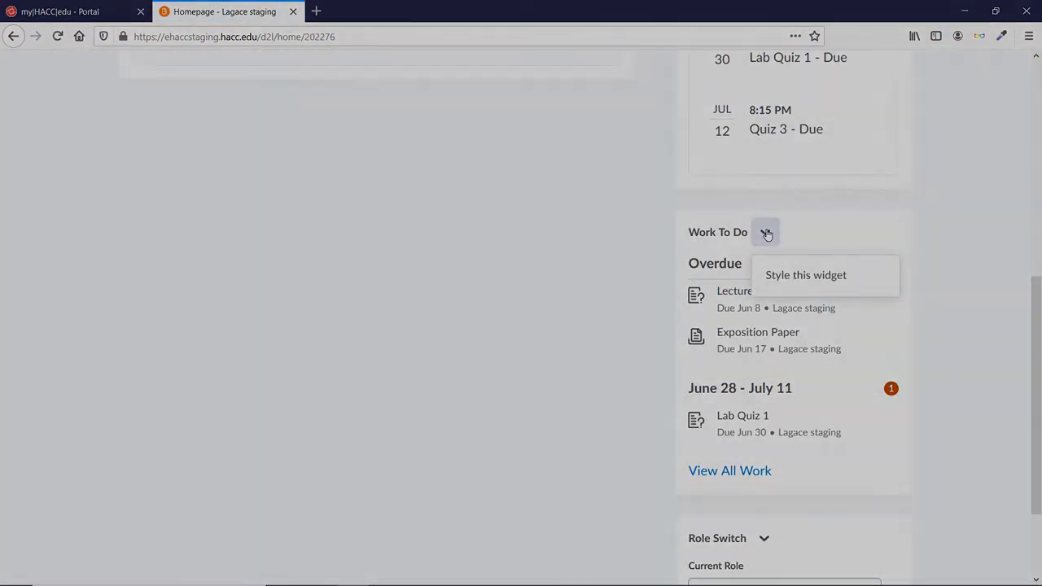